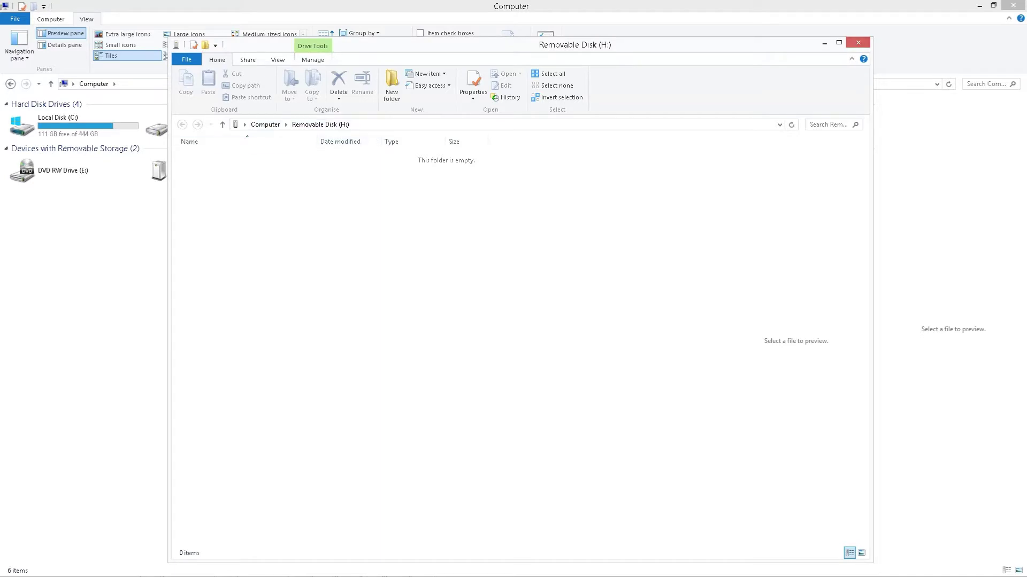
Close the empty Removable Disk (H:) window and select that drive in the Computer overview
{"action": "left_click", "coordinate": [857, 43]}
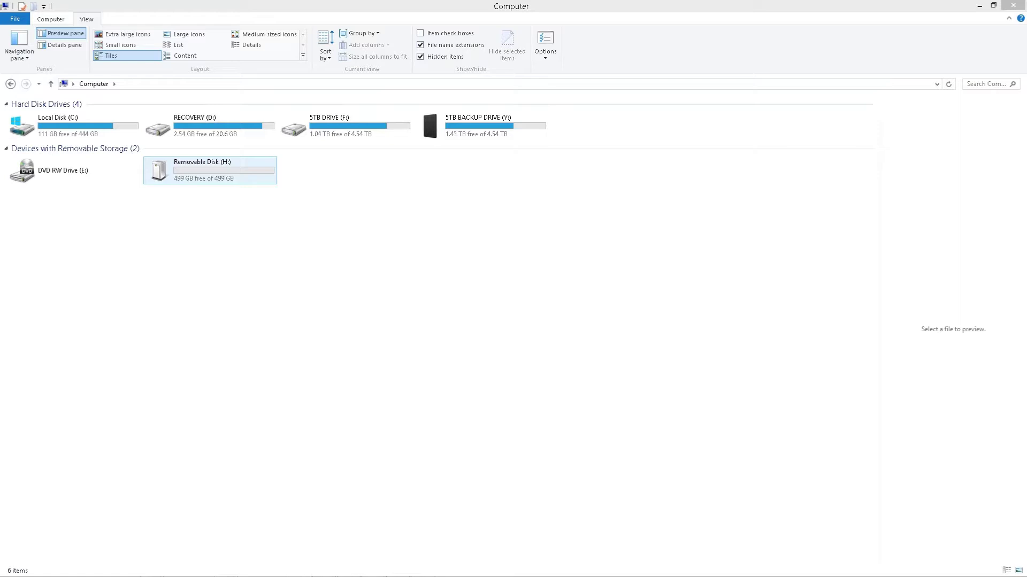
{"action": "right_click", "coordinate": [228, 175]}
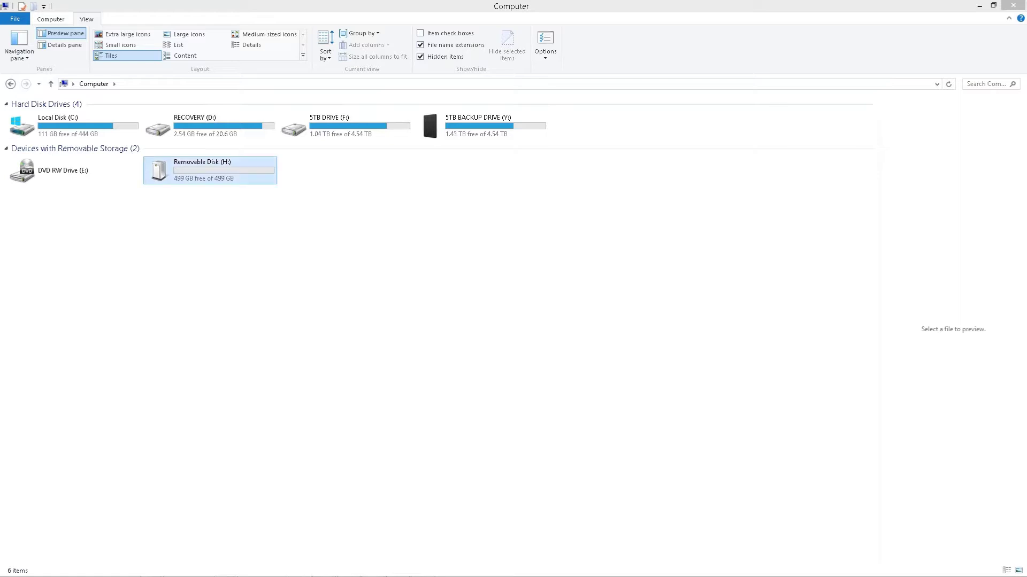
{"action": "key", "text": "Return"}
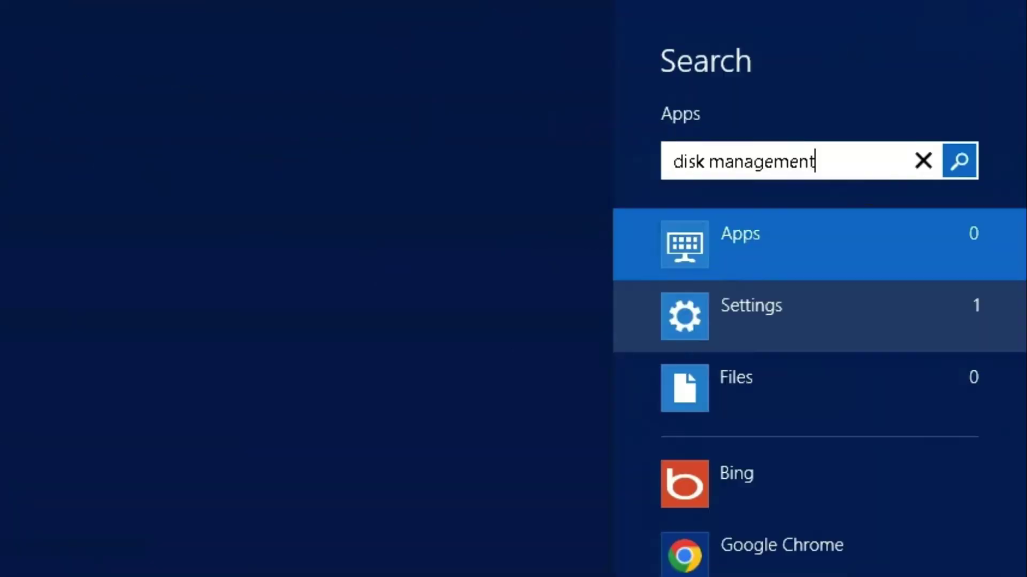
Open Disk Management from the settings results for "disk management" and move its window towards the middle of the screen
{"action": "left_click", "coordinate": [751, 306]}
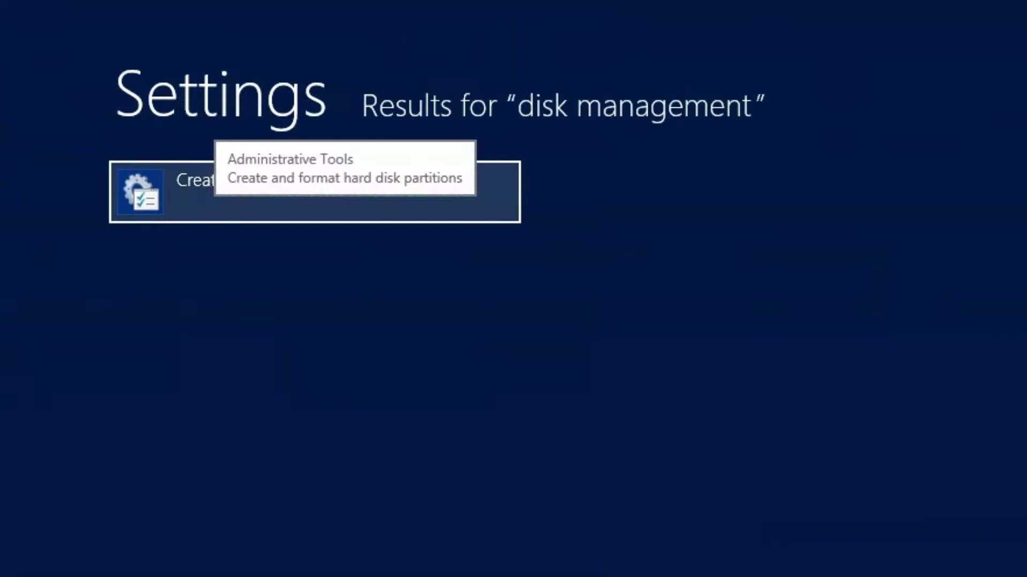
{"action": "left_click", "coordinate": [225, 185]}
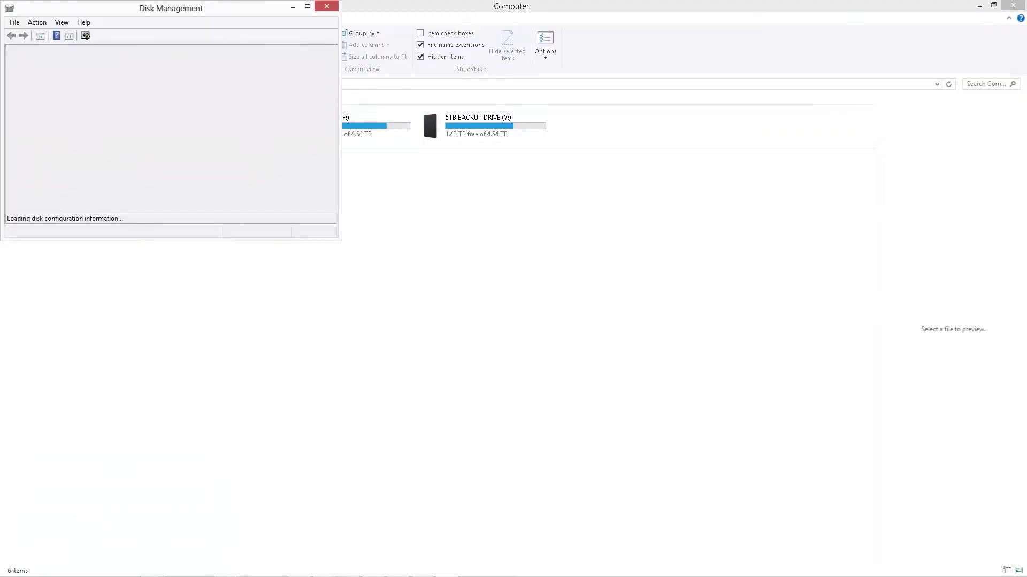
{"action": "left_click_drag", "start_coordinate": [171, 8], "coordinate": [522, 136]}
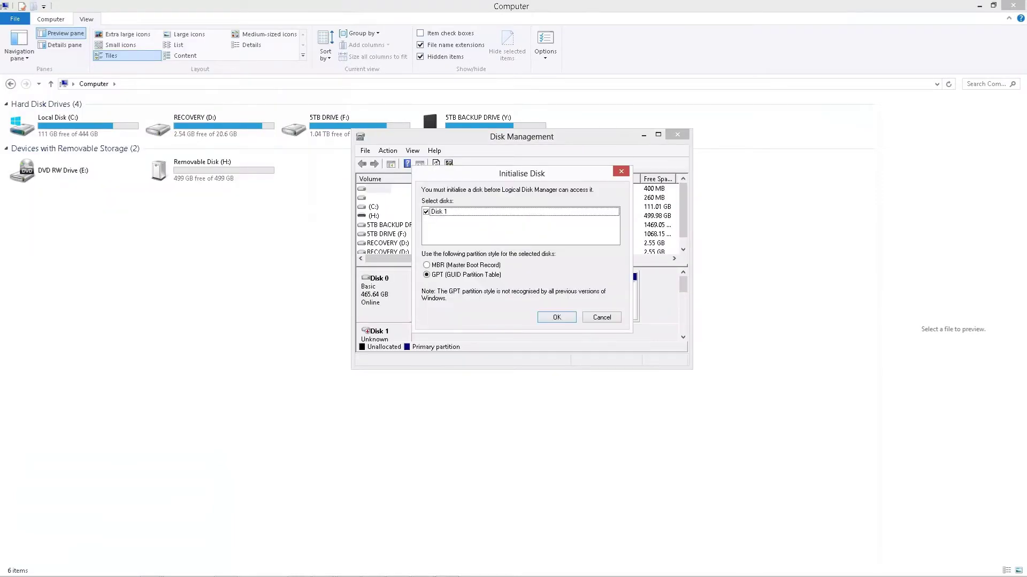
Try to initialise Disk 1 with the GPT partition style and inspect the H: volume's entry
{"action": "key", "text": "Return"}
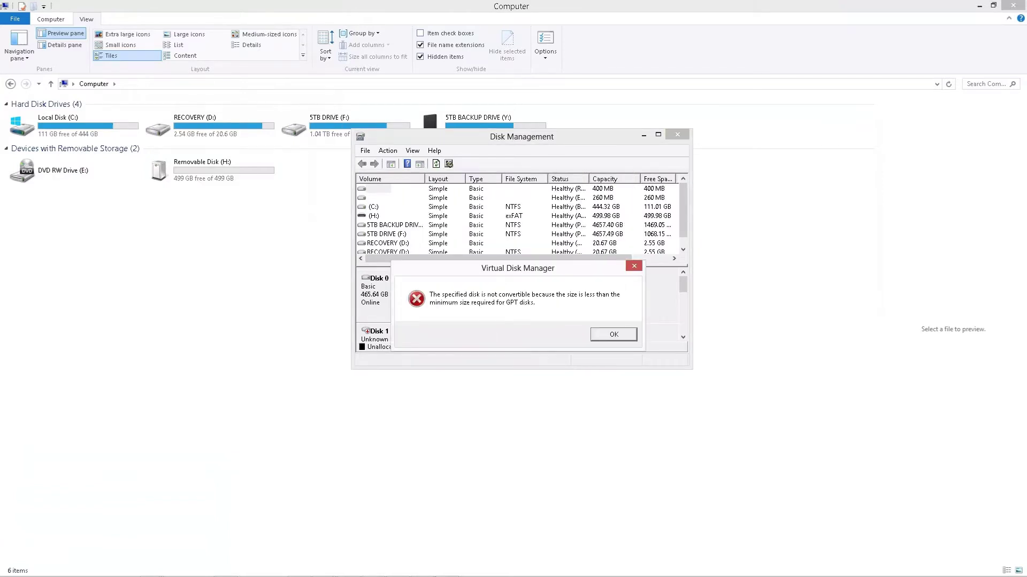
{"action": "key", "text": "Return"}
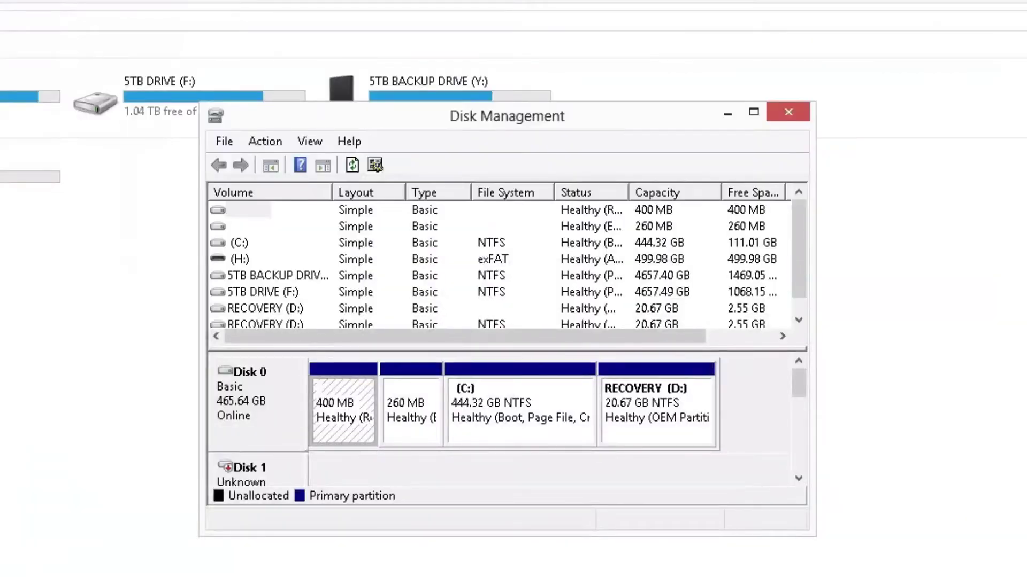
{"action": "left_click", "coordinate": [239, 259]}
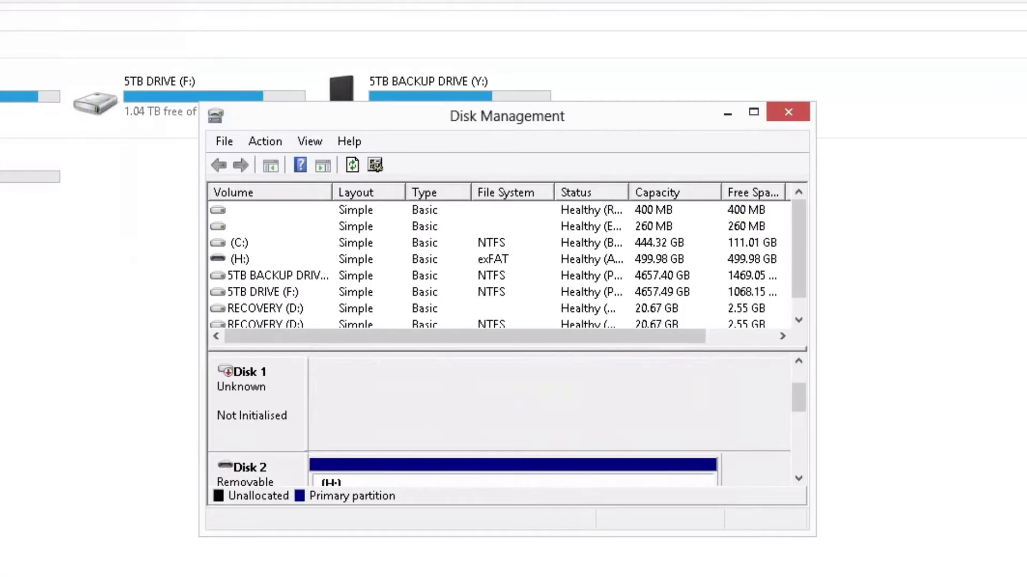
{"action": "left_click", "coordinate": [239, 259]}
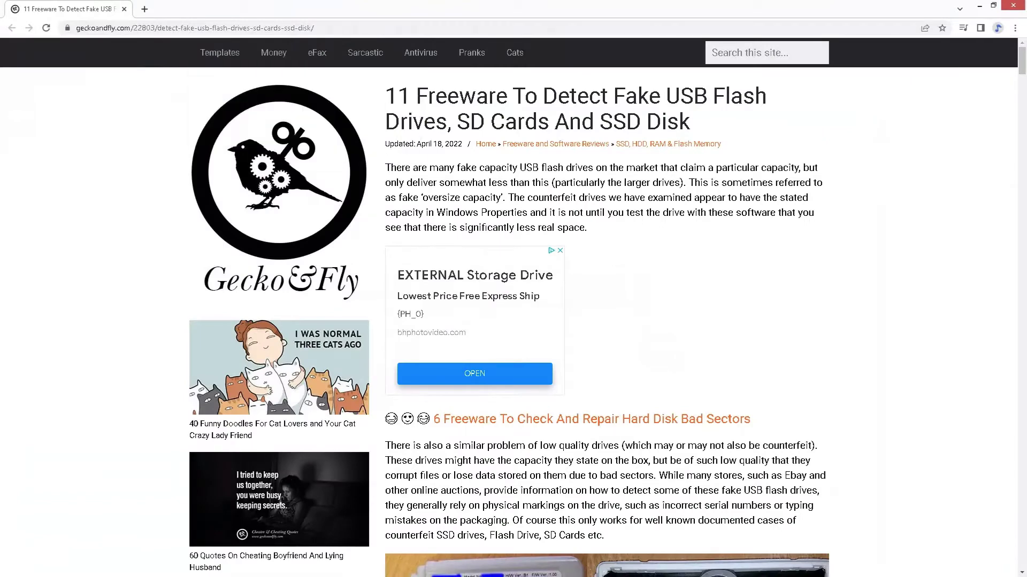
Look through the Gecko & Fly article's list of fake flash drive detection tools, from Check Flash to MediaTester
{"action": "scroll", "coordinate": [514, 304], "scroll_direction": "down", "scroll_amount": 3}
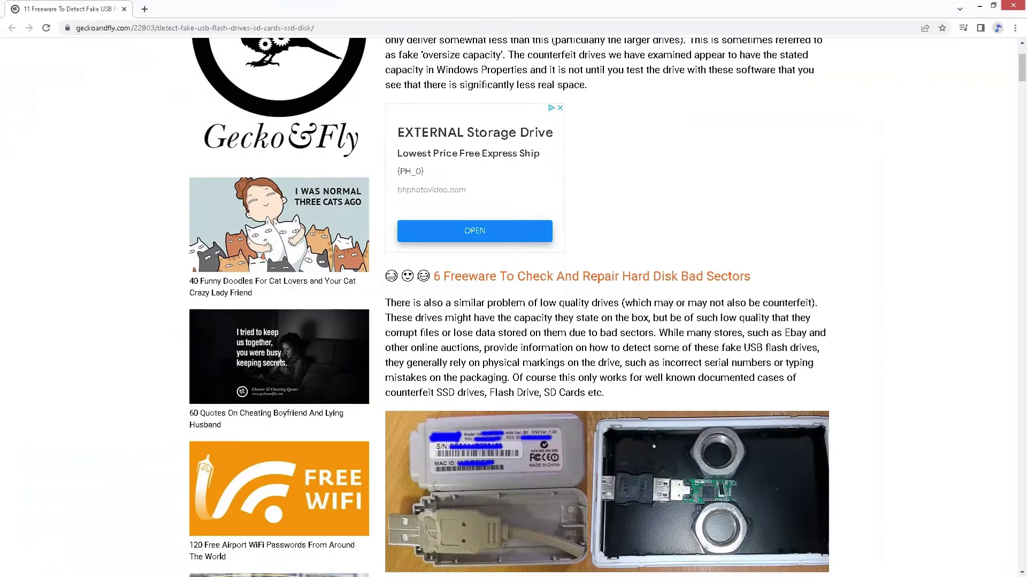
{"action": "scroll", "coordinate": [513, 305], "scroll_direction": "down", "scroll_amount": 5}
{"action": "scroll", "coordinate": [513, 304], "scroll_direction": "down", "scroll_amount": 3}
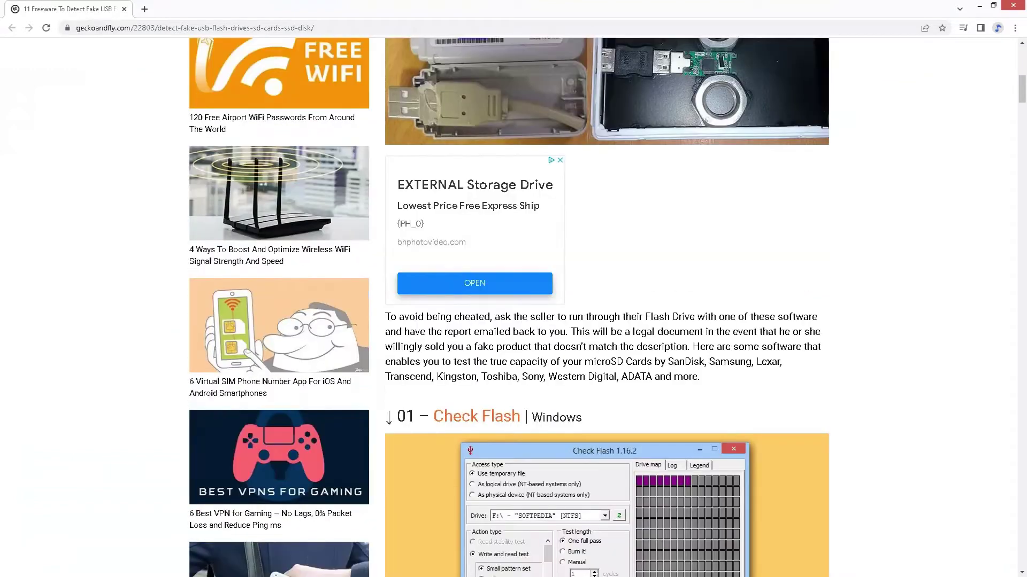
{"action": "scroll", "coordinate": [513, 304], "scroll_direction": "down", "scroll_amount": 3}
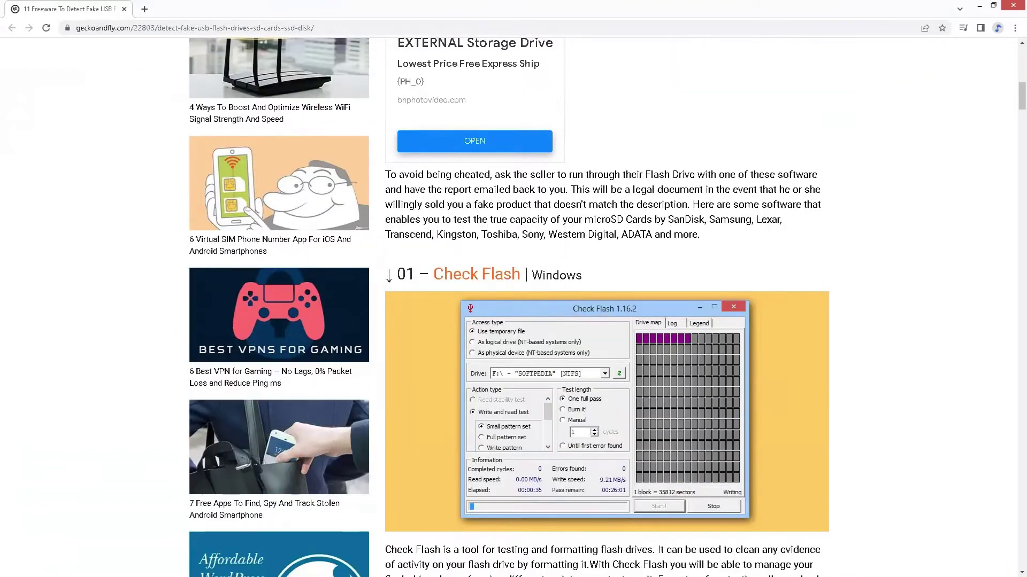
{"action": "scroll", "coordinate": [513, 305], "scroll_direction": "down", "scroll_amount": 3}
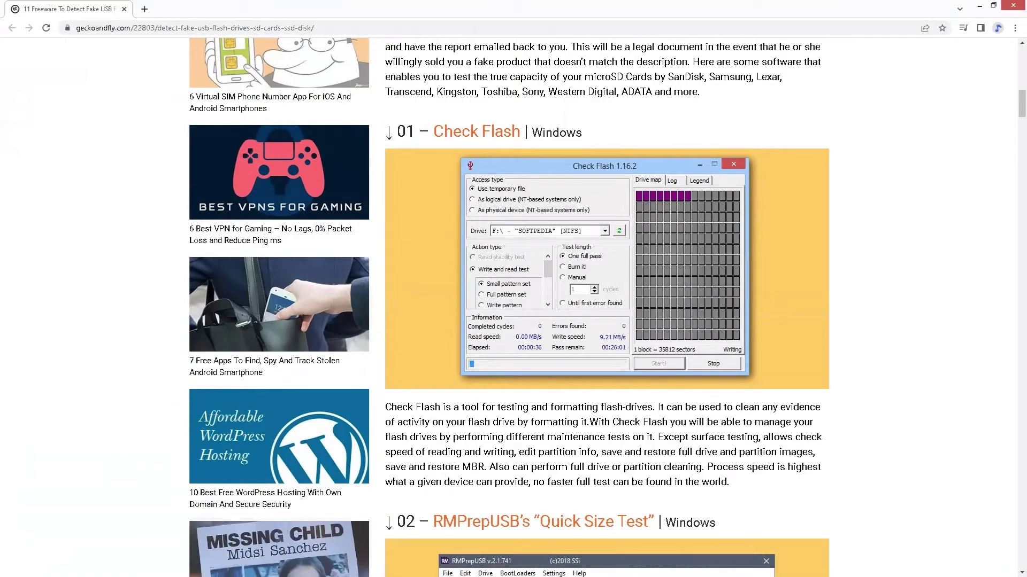
{"action": "scroll", "coordinate": [513, 304], "scroll_direction": "down", "scroll_amount": 20}
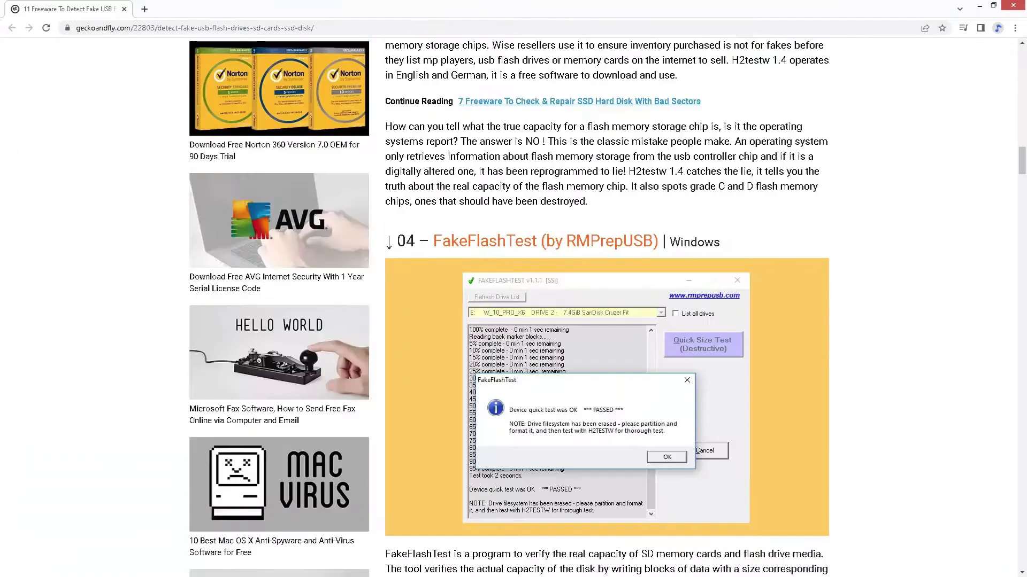
{"action": "scroll", "coordinate": [514, 305], "scroll_direction": "down", "scroll_amount": 15}
{"action": "scroll", "coordinate": [514, 305], "scroll_direction": "down", "scroll_amount": 20}
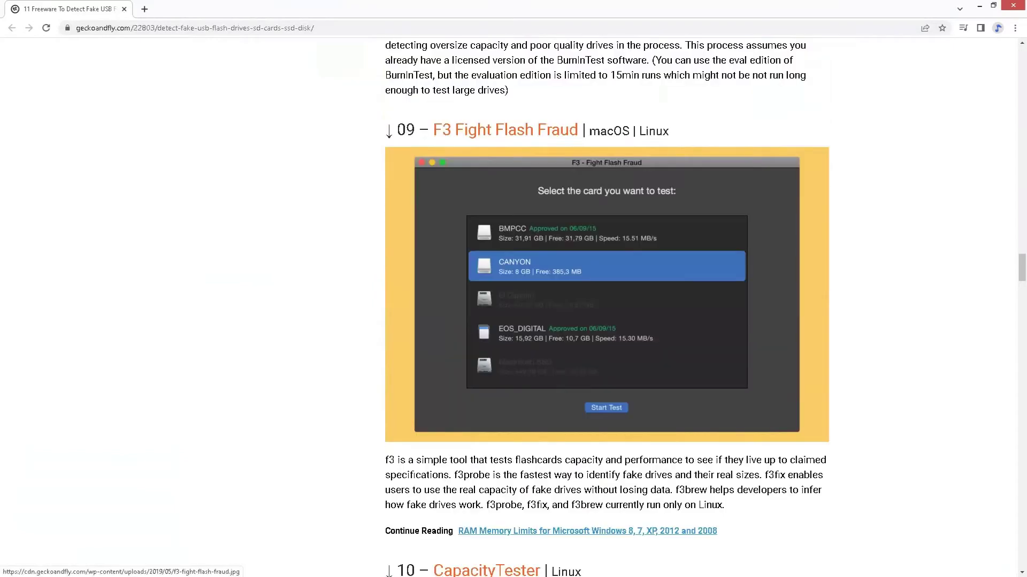
{"action": "scroll", "coordinate": [513, 304], "scroll_direction": "down", "scroll_amount": 8}
{"action": "scroll", "coordinate": [513, 305], "scroll_direction": "down", "scroll_amount": 13}
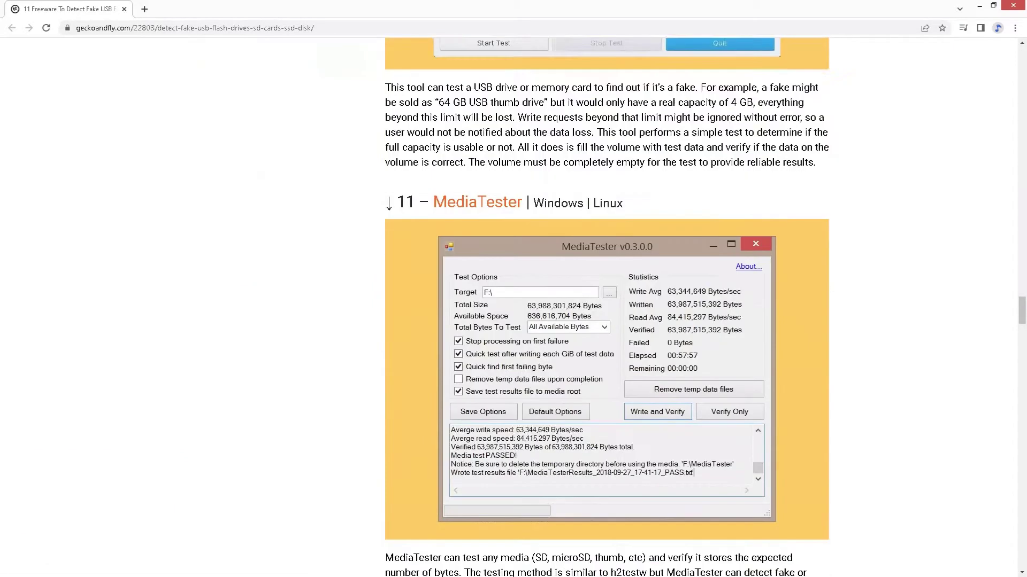
Go back through the tool list to the FakeFlashTest (by RMPrepUSB) entry
{"action": "scroll", "coordinate": [514, 305], "scroll_direction": "up", "scroll_amount": 20}
{"action": "scroll", "coordinate": [514, 305], "scroll_direction": "up", "scroll_amount": 16}
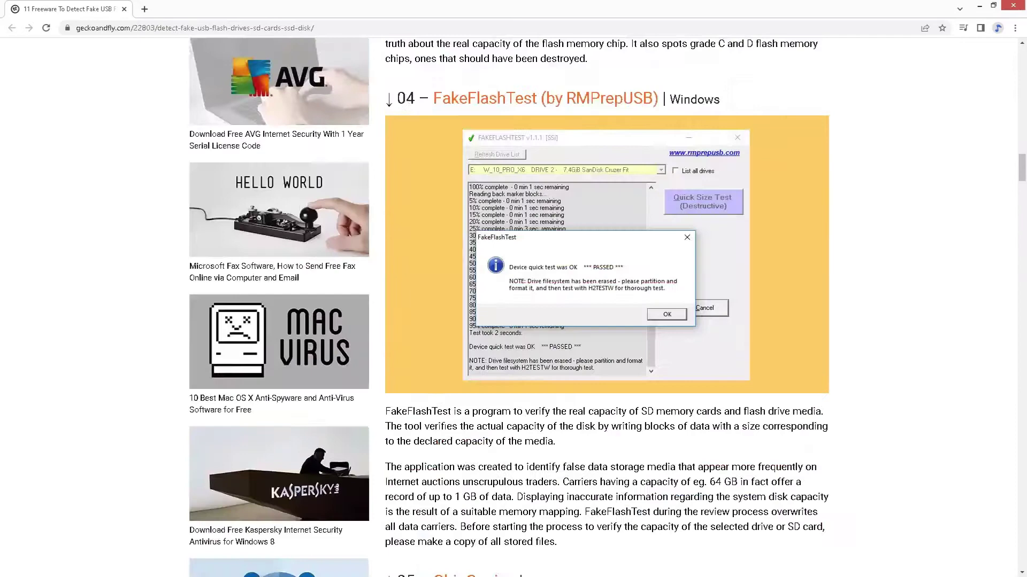
{"action": "scroll", "coordinate": [513, 305], "scroll_direction": "up", "scroll_amount": 3}
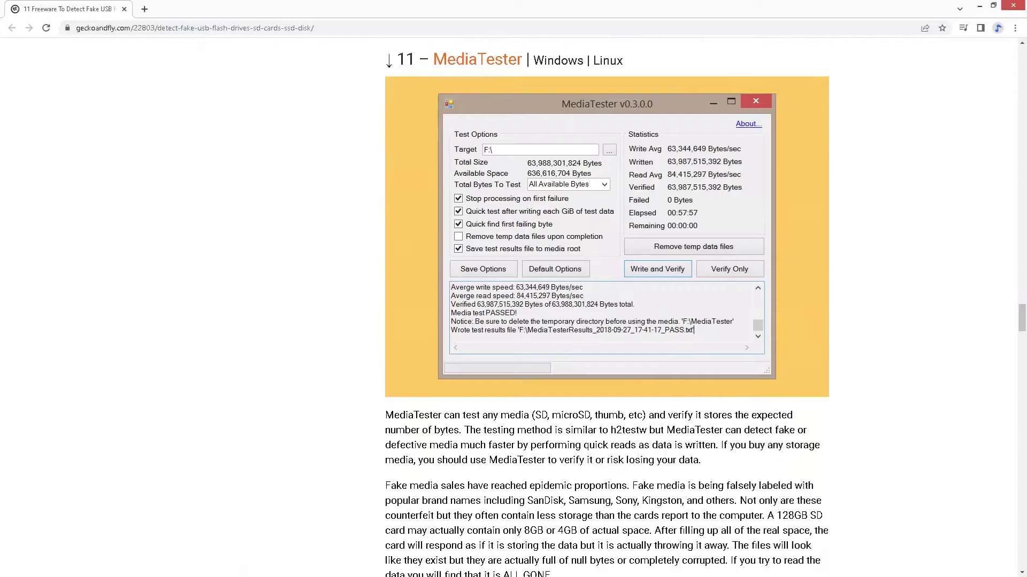
{"action": "scroll", "coordinate": [607, 321], "scroll_direction": "up", "scroll_amount": 20}
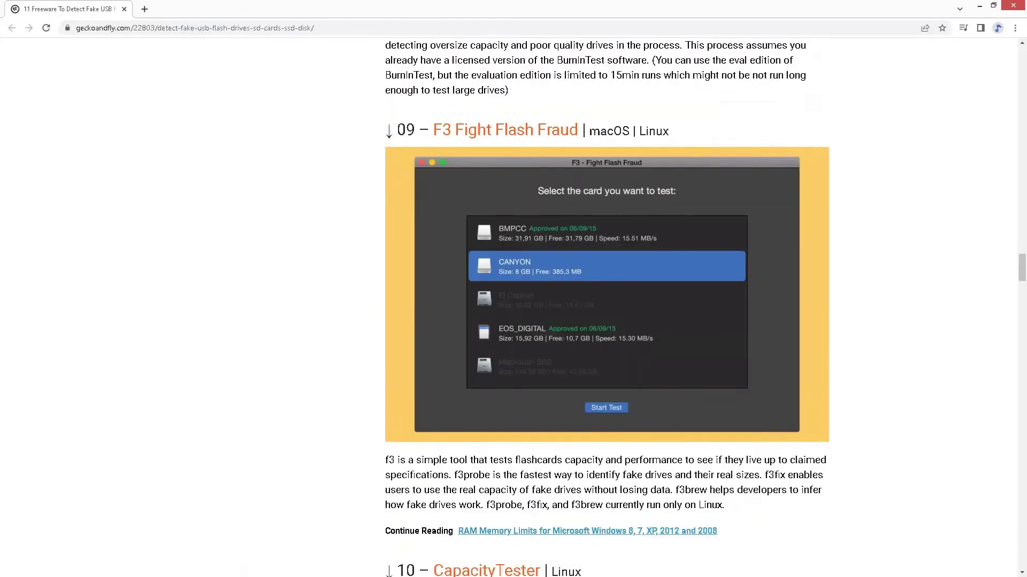
{"action": "scroll", "coordinate": [607, 307], "scroll_direction": "up", "scroll_amount": 15}
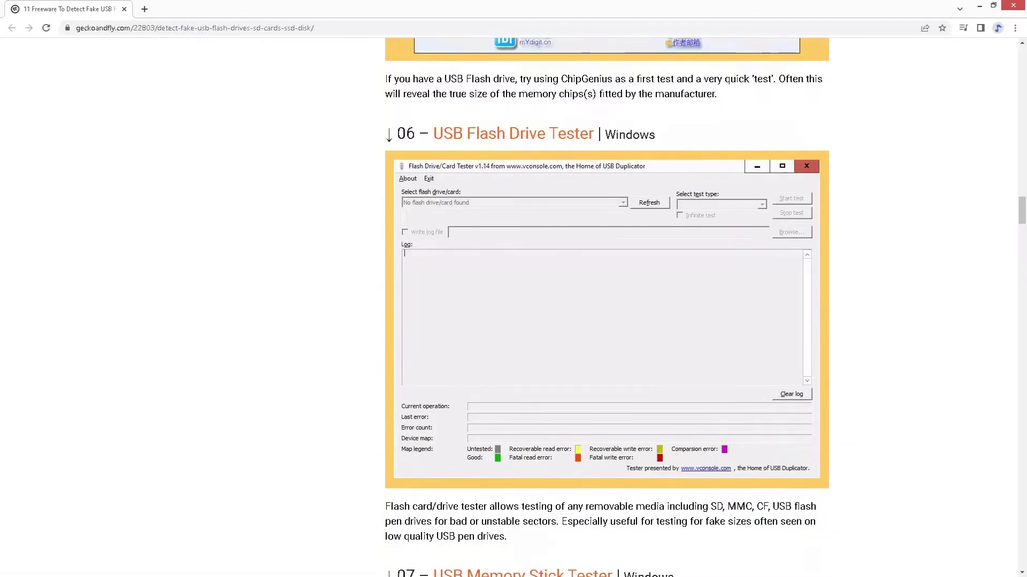
{"action": "scroll", "coordinate": [607, 308], "scroll_direction": "up", "scroll_amount": 8}
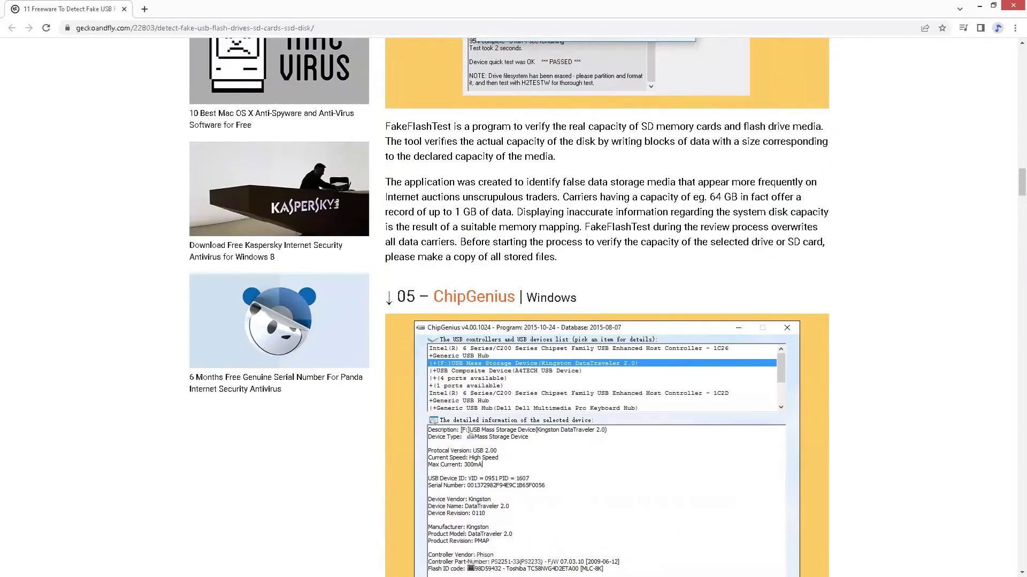
{"action": "scroll", "coordinate": [607, 308], "scroll_direction": "up", "scroll_amount": 10}
{"action": "scroll", "coordinate": [607, 308], "scroll_direction": "down", "scroll_amount": 2}
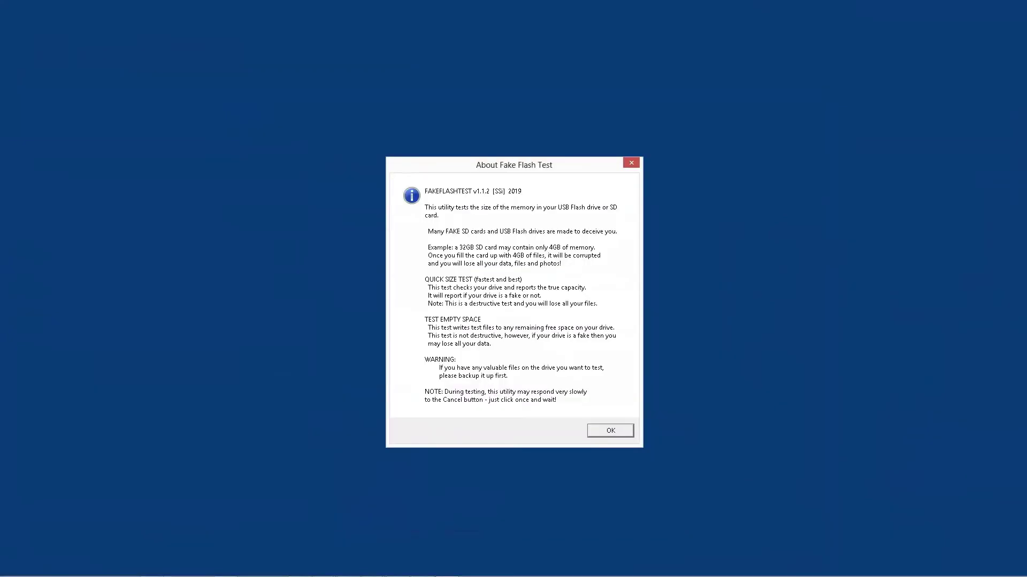
Dismiss FakeFlashTest's introduction and run the destructive Quick Size Test on drive H:, agreeing to erase all volumes on Drive 2
{"action": "key", "text": "Return"}
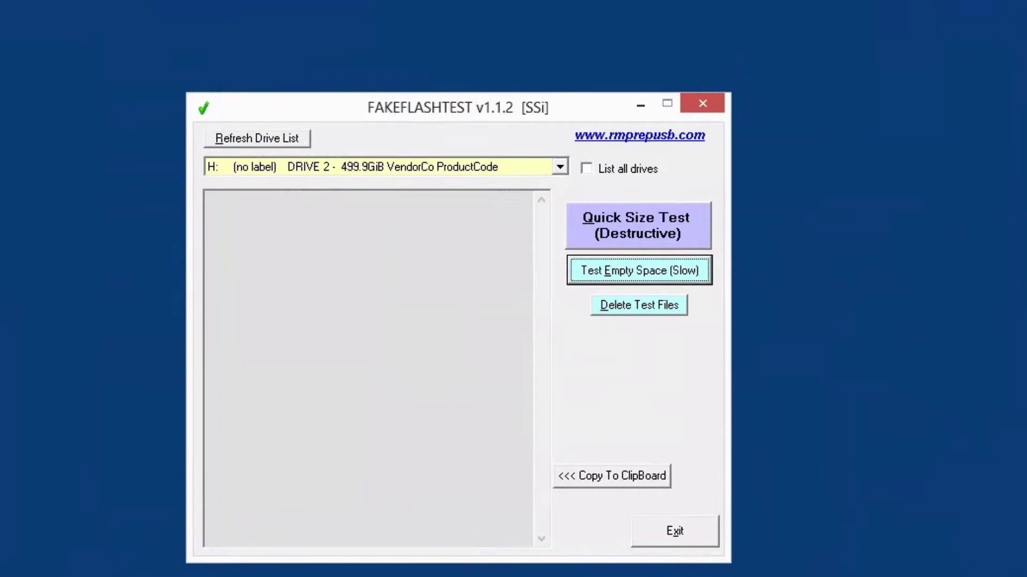
{"action": "key", "text": "alt+q"}
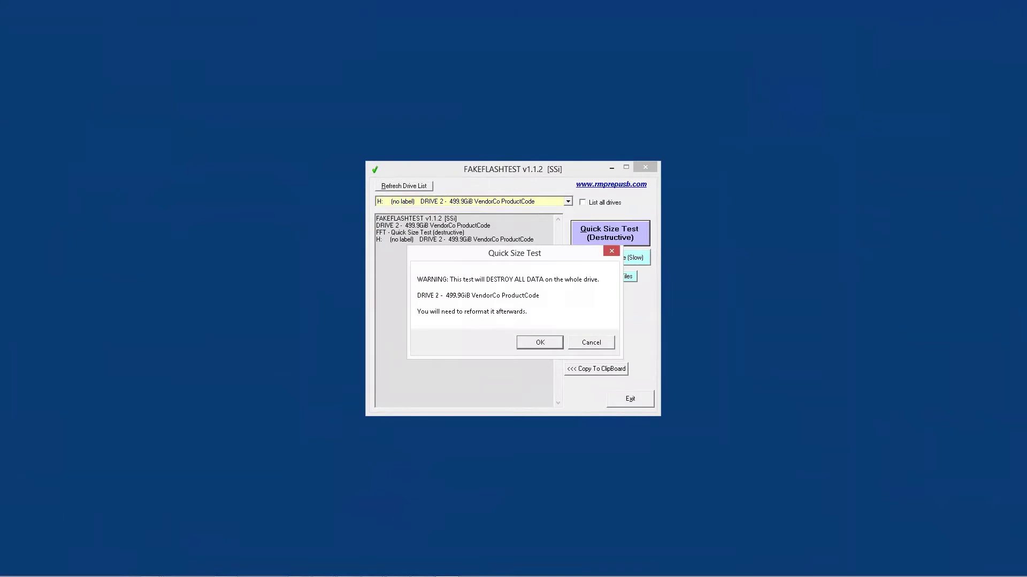
{"action": "key", "text": "space"}
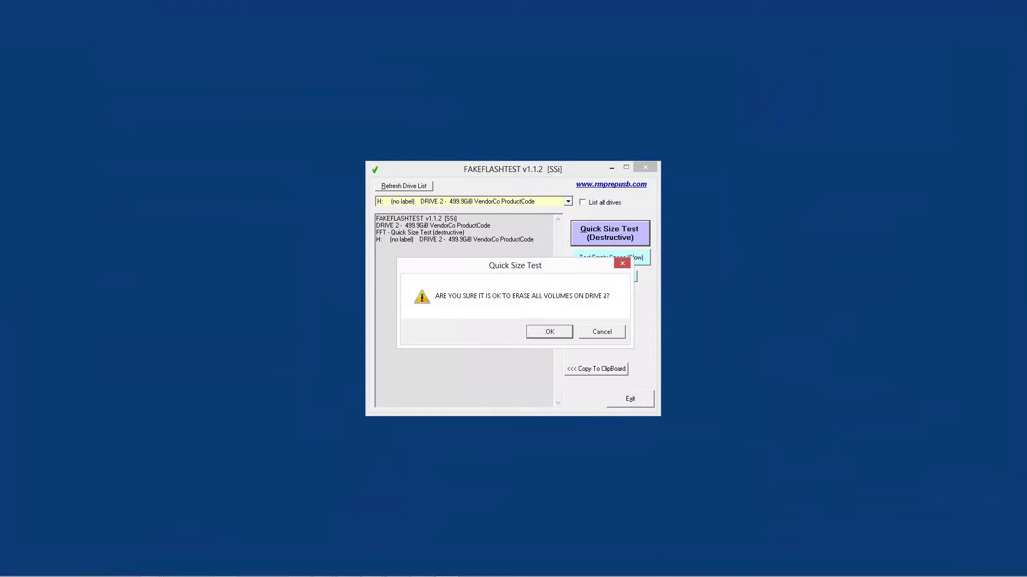
{"action": "key", "text": "space"}
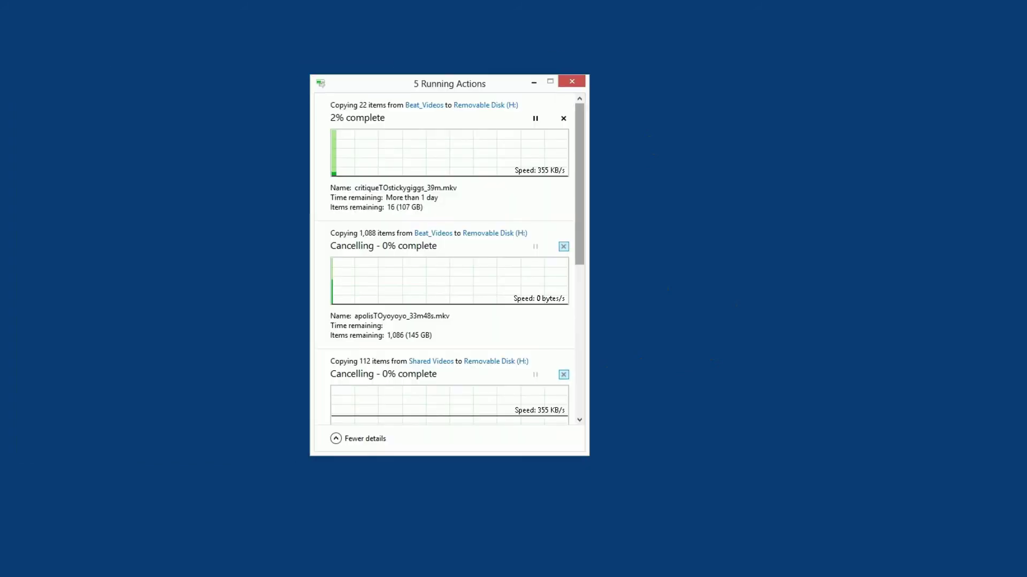
Review the running copy operations and cancel copying the 22 items from Beat_Videos to Removable Disk (H:)
{"action": "scroll", "coordinate": [447, 259], "scroll_direction": "down", "scroll_amount": 5}
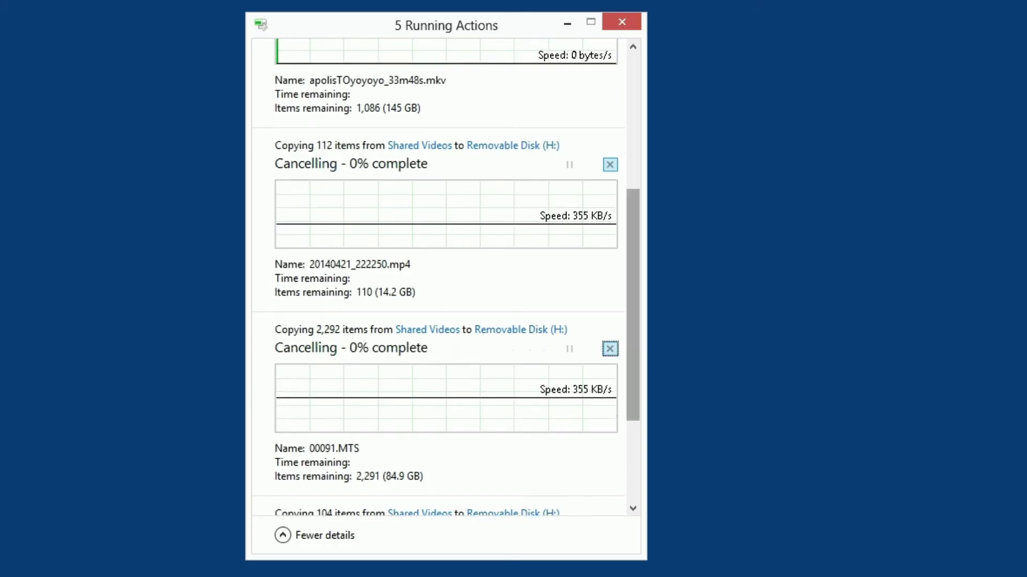
{"action": "scroll", "coordinate": [446, 278], "scroll_direction": "up", "scroll_amount": 5}
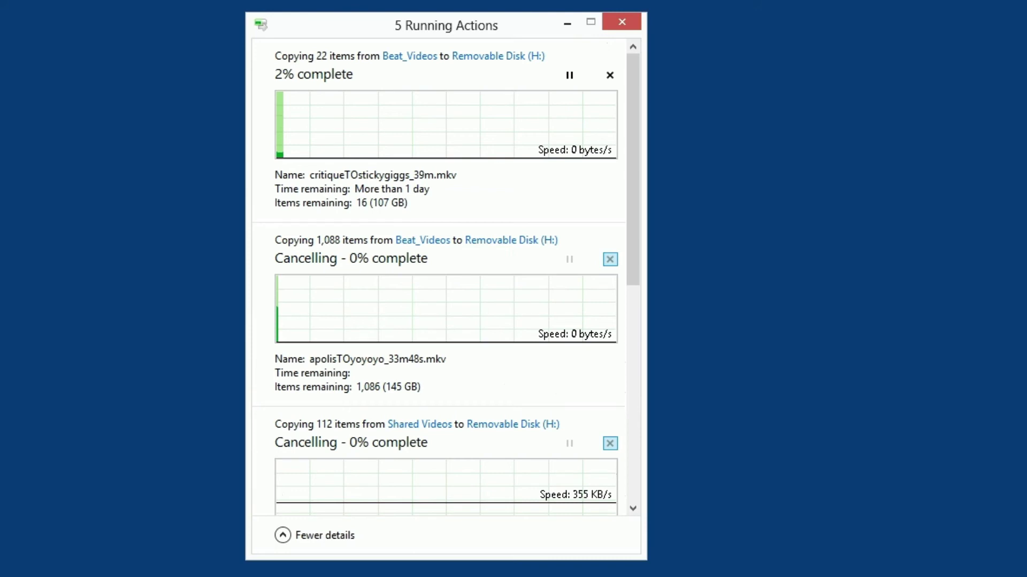
{"action": "left_click", "coordinate": [609, 75]}
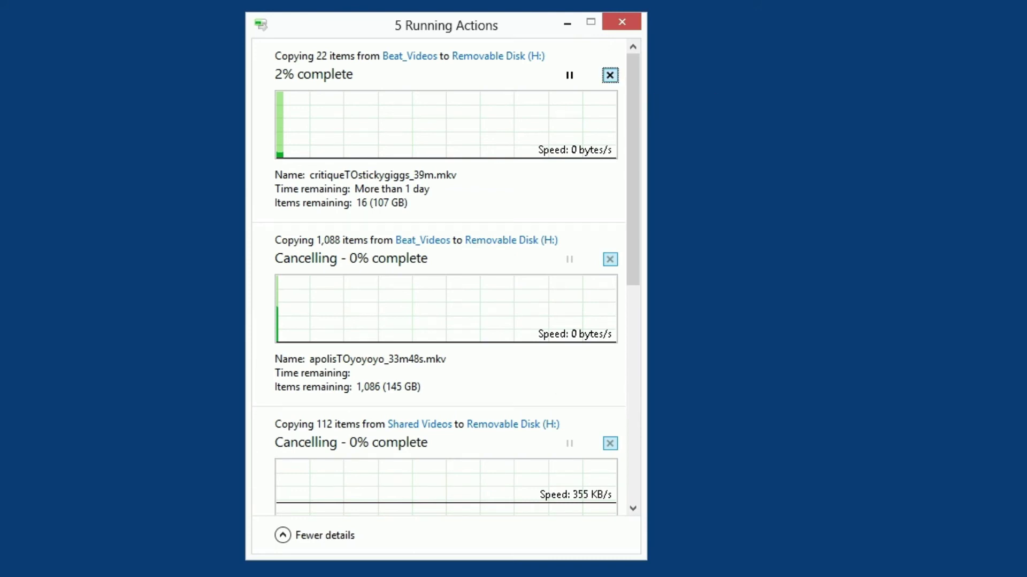